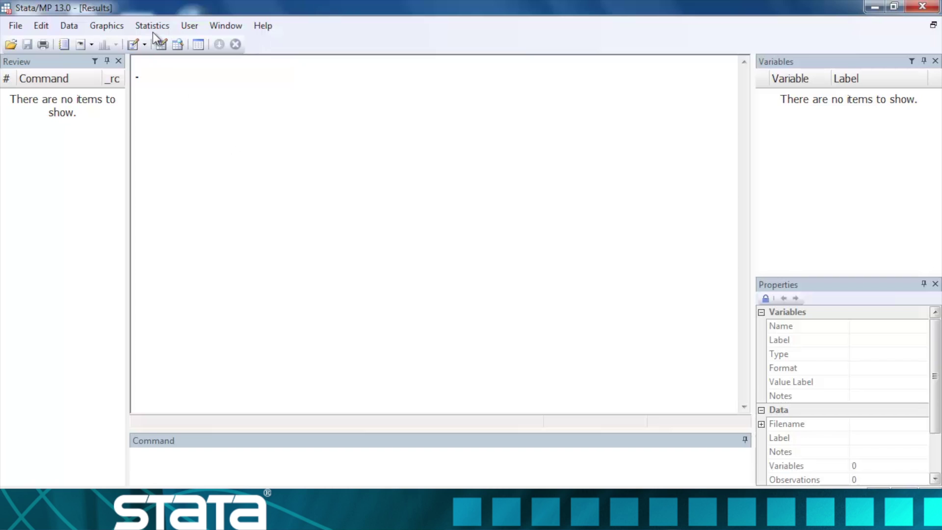
Show the Treatment effects menu, expanding its Doubly robust and Matching estimators submenus
left_click(139, 26)
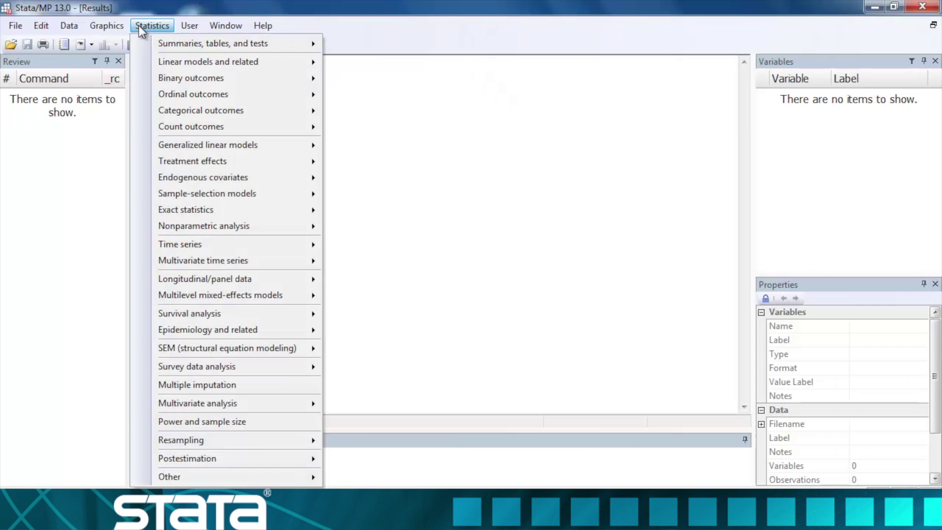
mouse_move(198, 164)
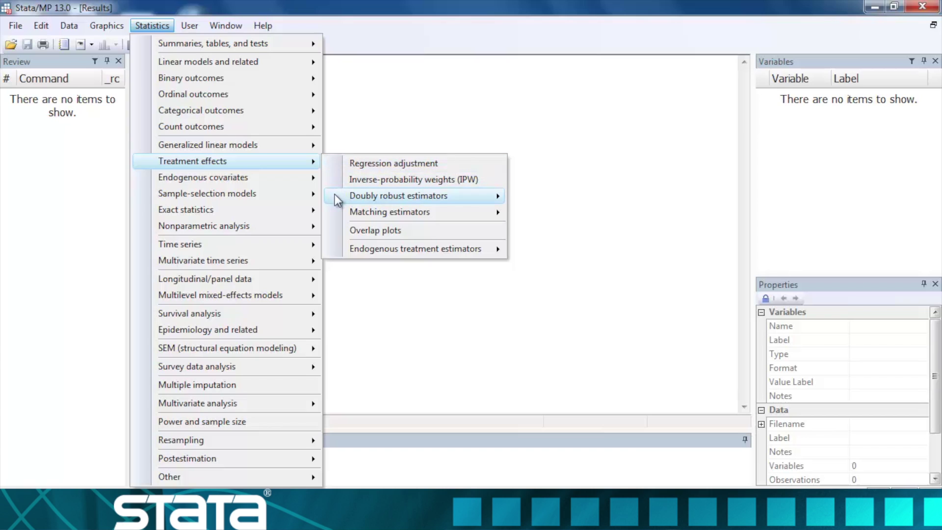
mouse_move(337, 199)
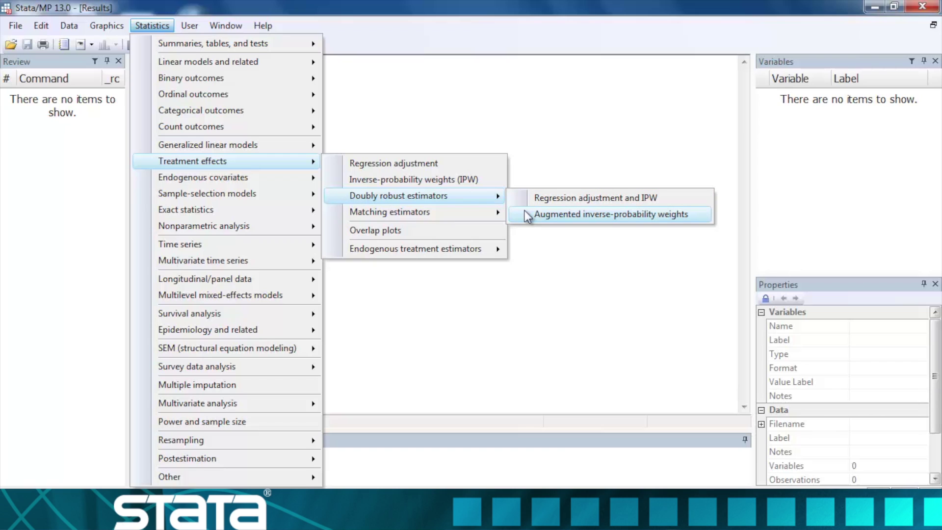
mouse_move(470, 216)
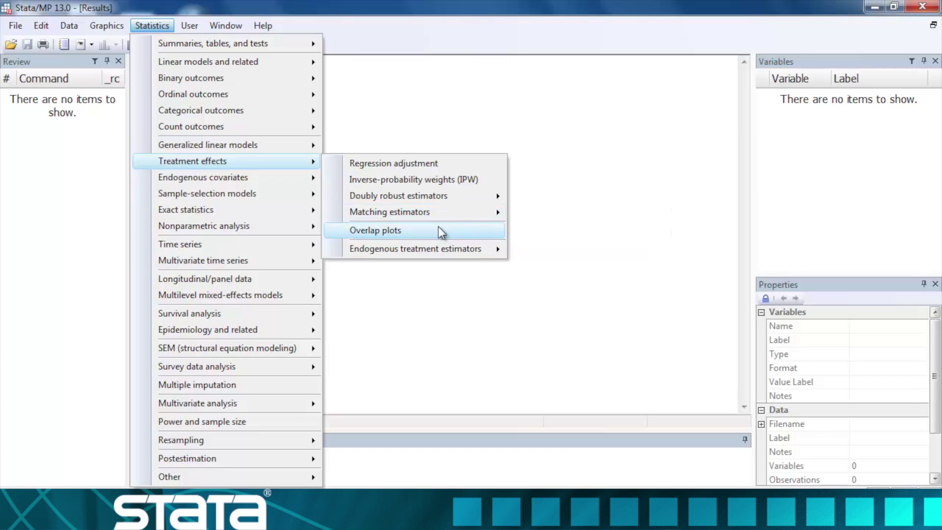
Open the teffects dialog with Regression adjustment kept as the estimator
left_click(400, 163)
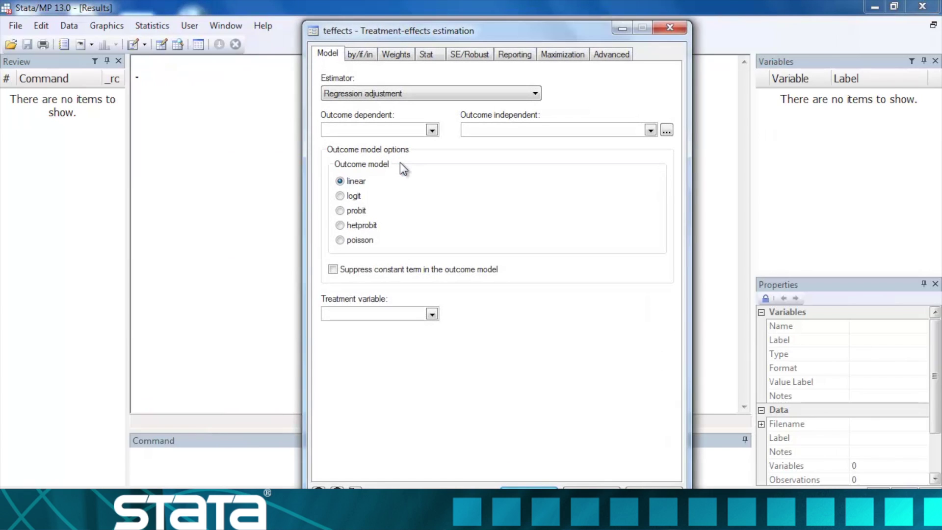
left_click(536, 94)
left_click(535, 96)
Review the by/if/in, Weights, Stat and SE/Robust tab options
left_click(361, 51)
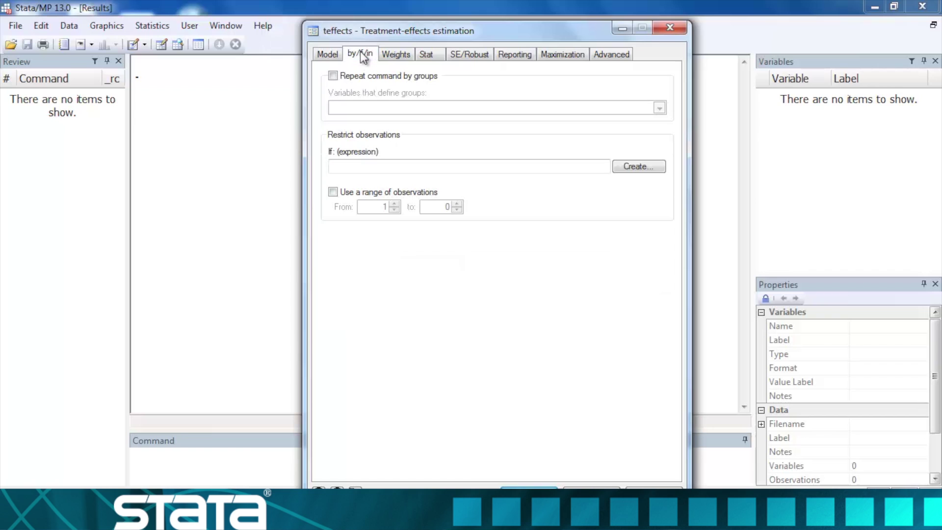
left_click(396, 50)
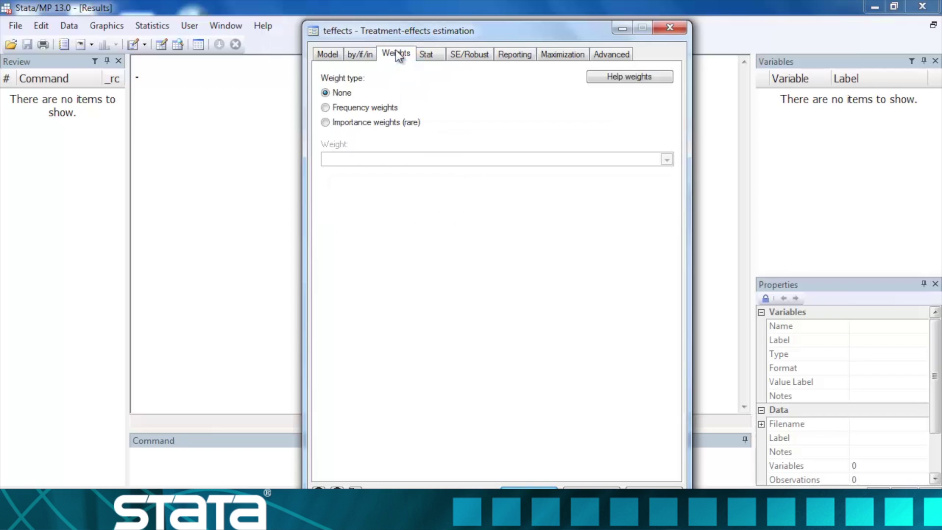
left_click(434, 60)
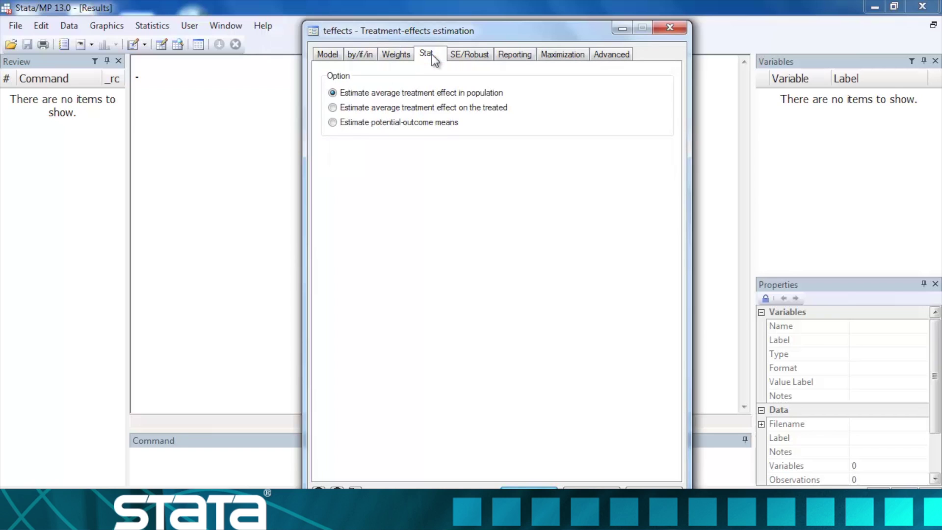
left_click(470, 55)
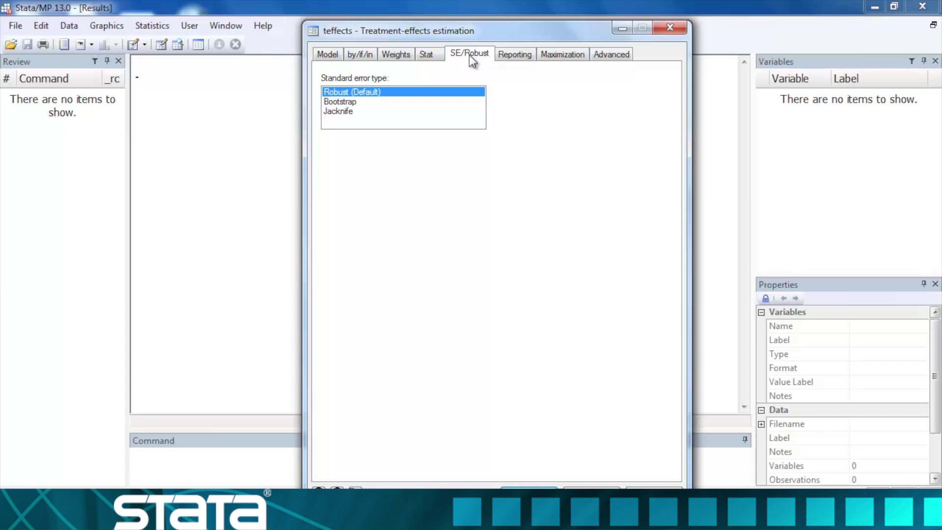
Revisit the Model tab's outcome and treatment settings, then the Stat tab's statistic choices
left_click(324, 53)
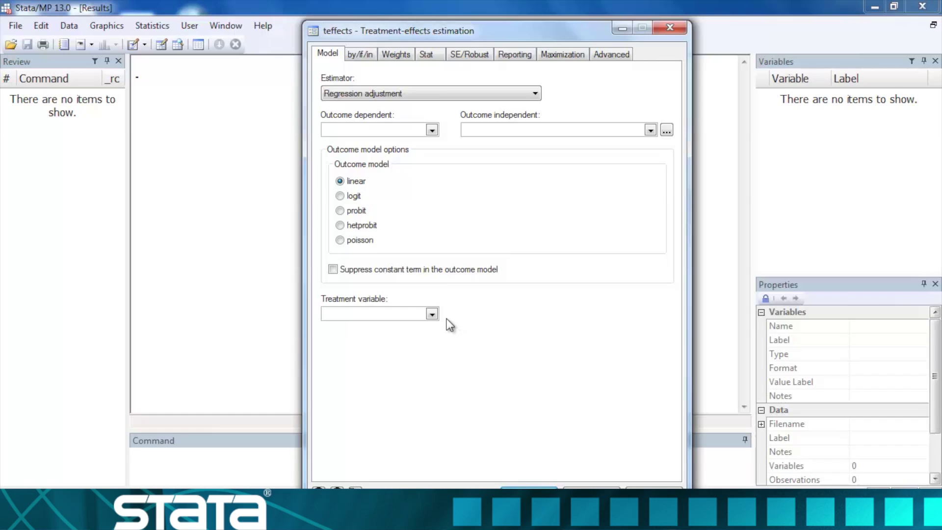
left_click(428, 53)
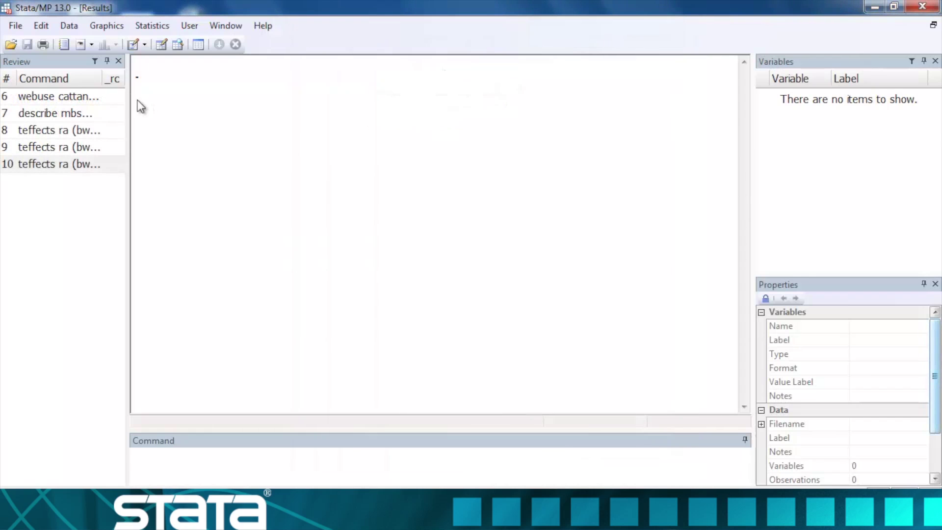
Rerun the cattaneo2 load, describe and regression-adjustment commands, highlighting the ATE of -239.6392
double_click(109, 95)
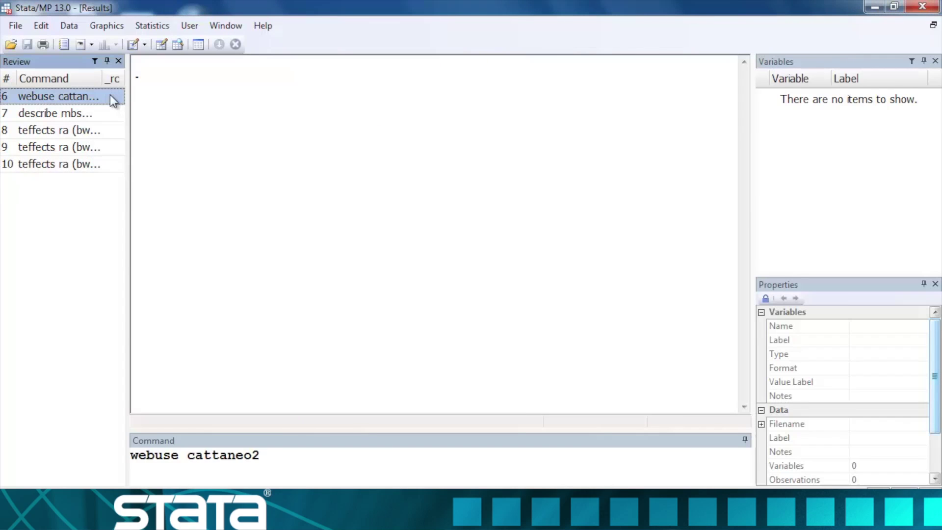
double_click(76, 113)
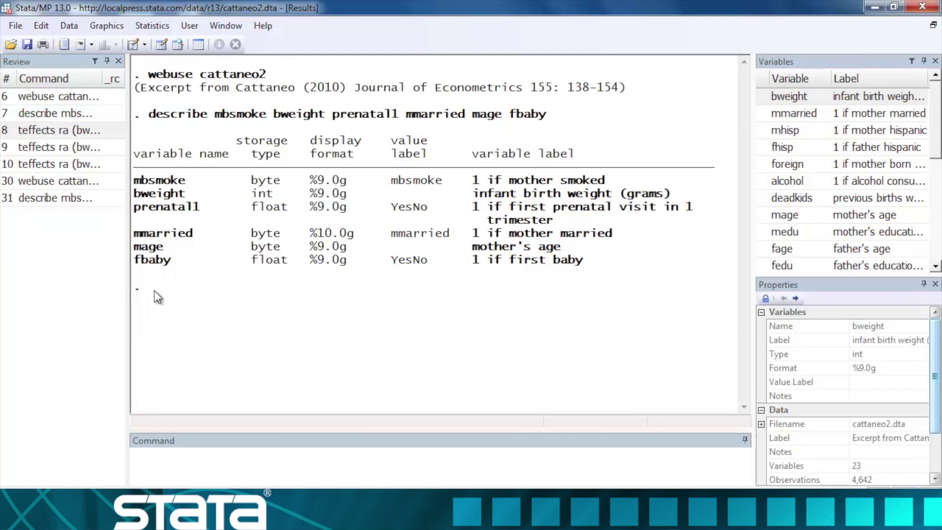
double_click(56, 129)
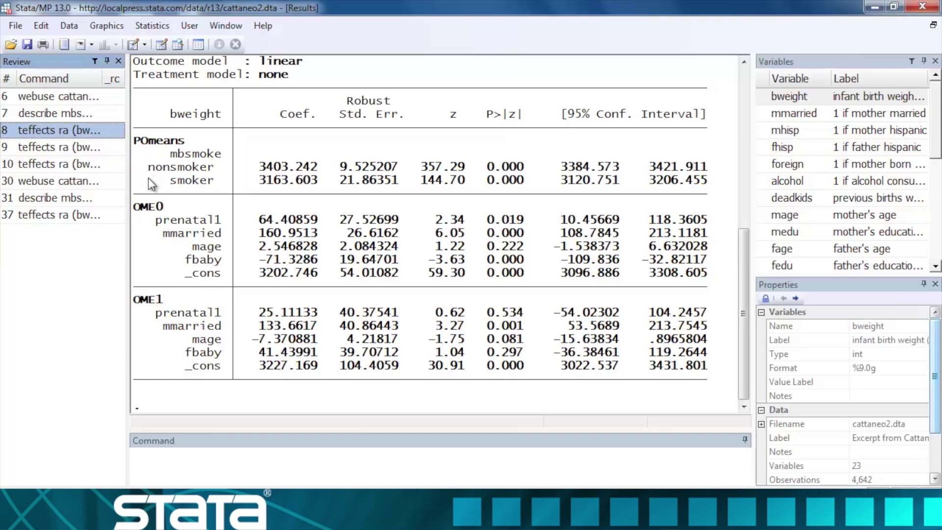
double_click(61, 147)
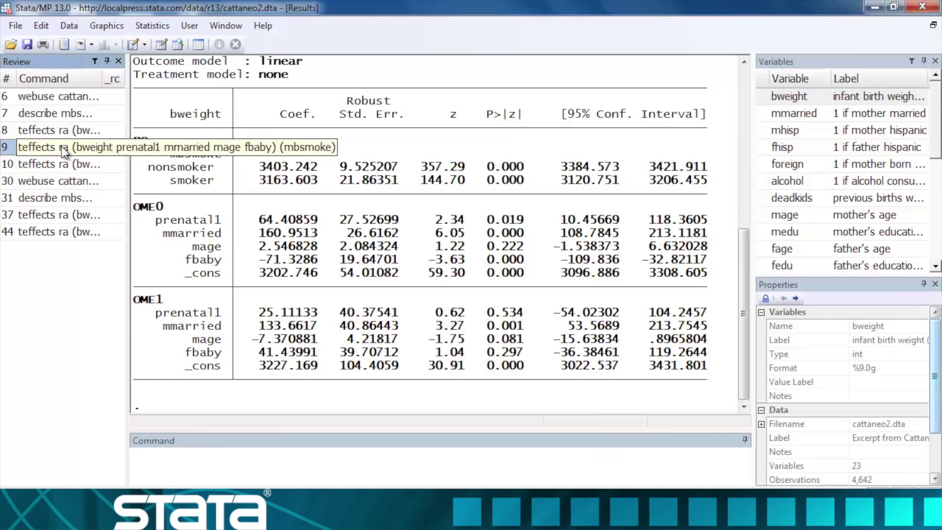
double_click(62, 147)
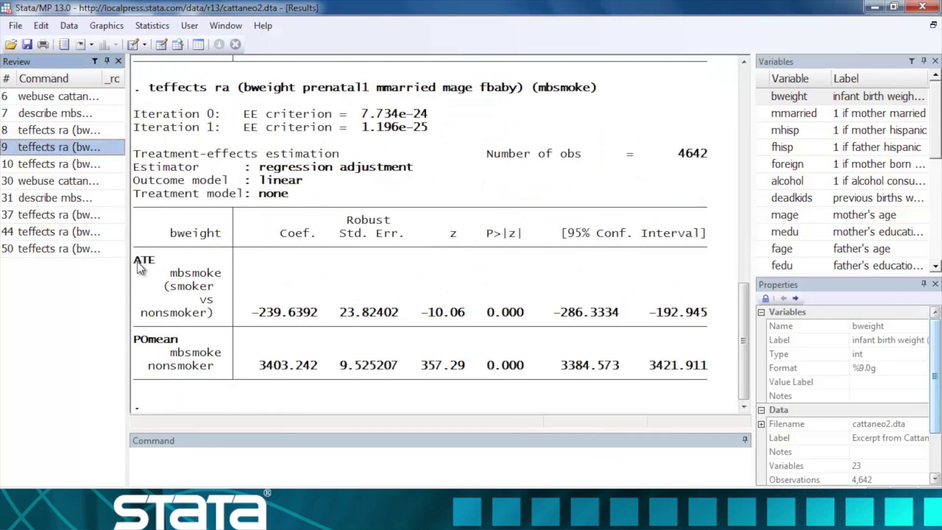
left_click_drag(134, 260, 153, 260)
left_click_drag(244, 313, 304, 324)
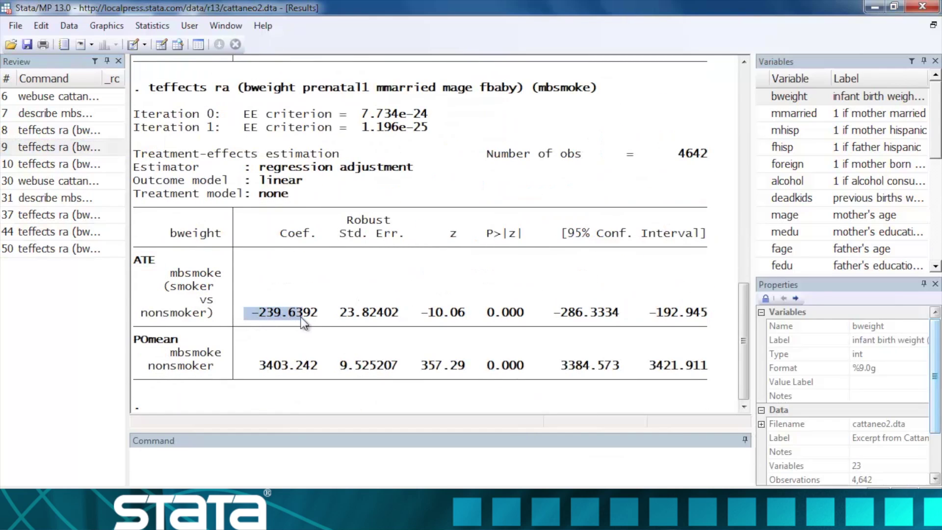
Rerun the ATET regression adjustment and highlight its -223.3017 coefficient
double_click(65, 163)
left_click_drag(136, 264, 164, 265)
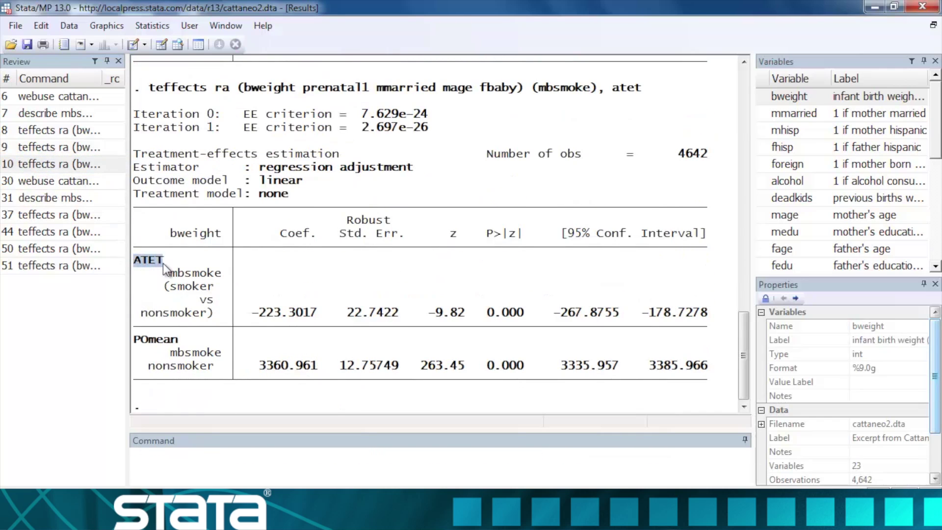
left_click_drag(257, 315, 280, 318)
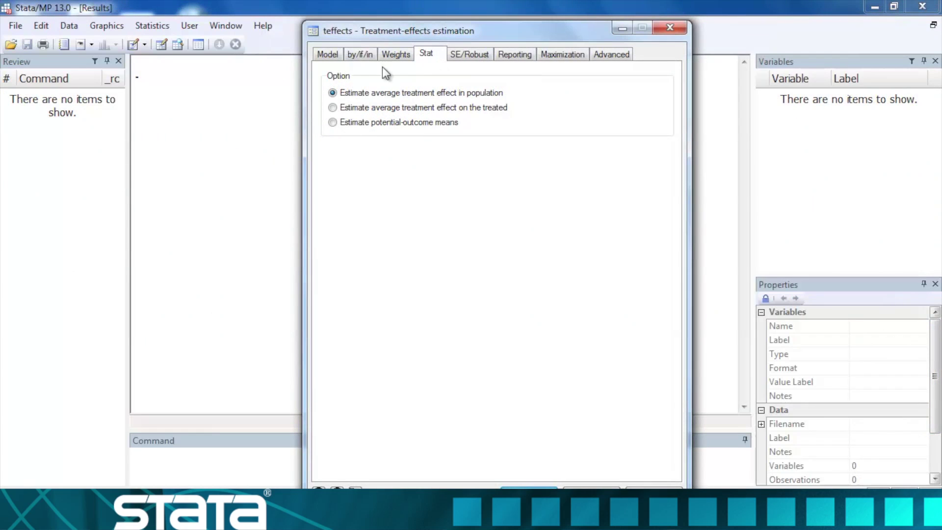
Set the Model tab's estimator to Inverse-probability weighting
left_click(326, 56)
left_click(346, 90)
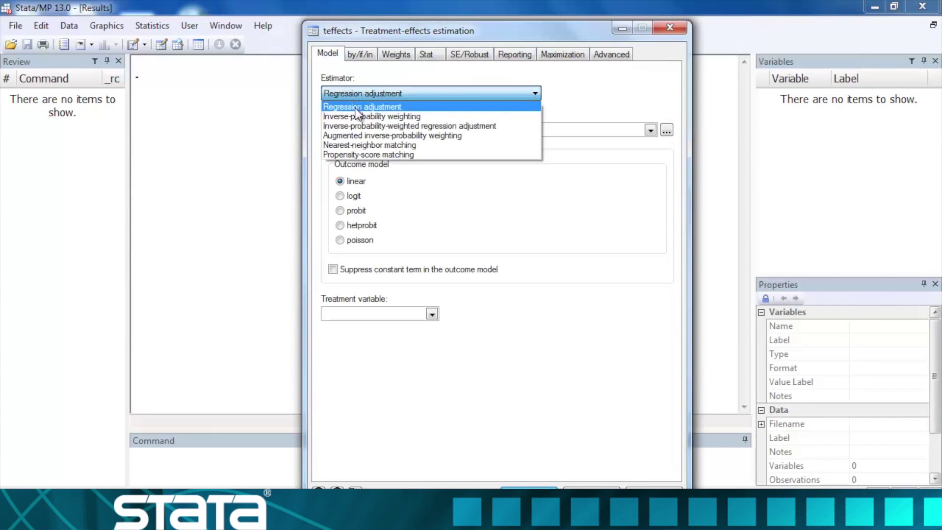
left_click(357, 117)
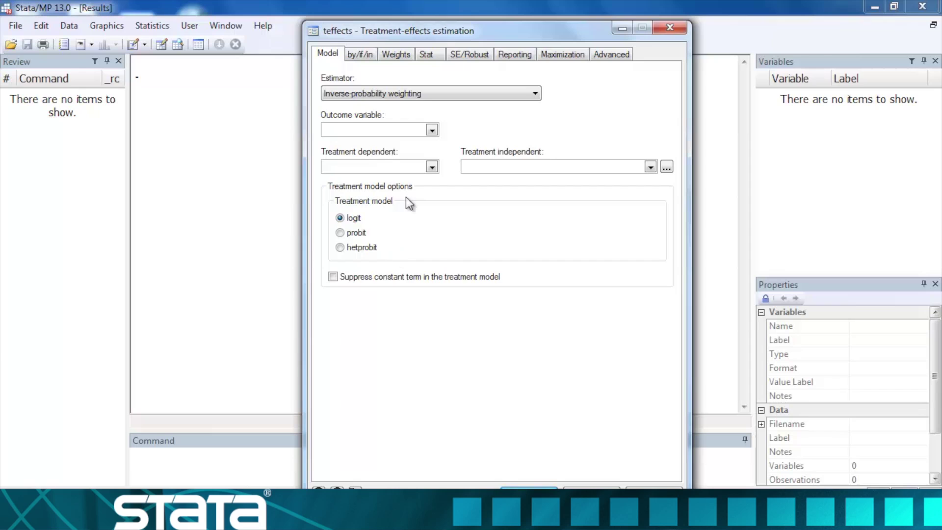
Choose IPW regression adjustment, then Augmented inverse-probability weighting as the estimator
left_click(402, 93)
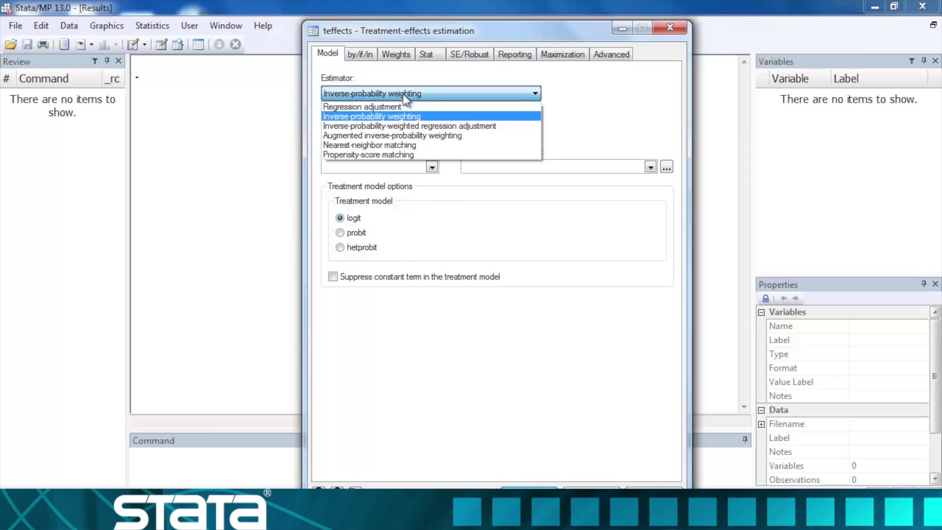
left_click(407, 124)
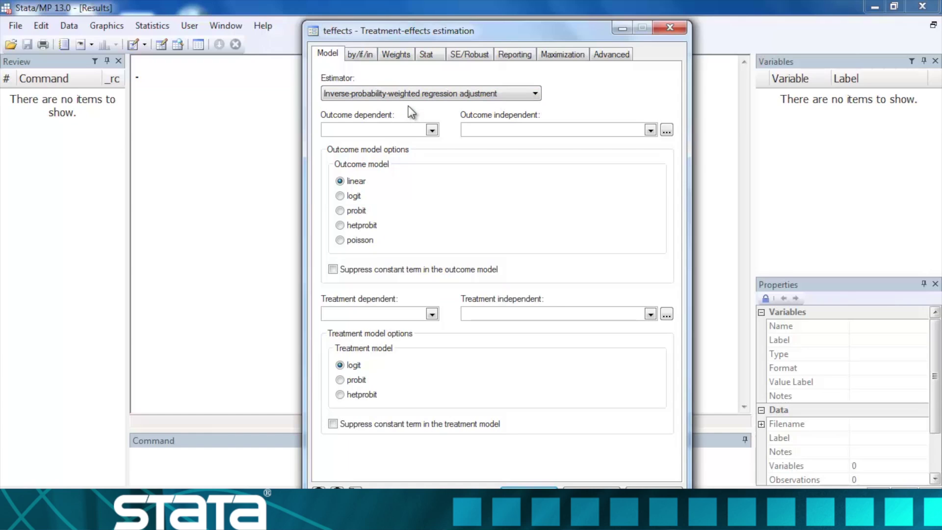
left_click(414, 94)
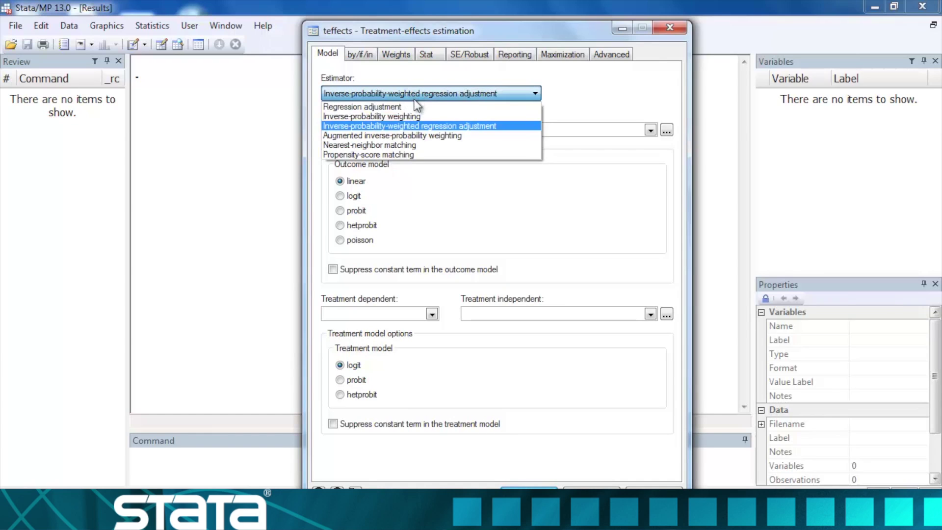
left_click(416, 137)
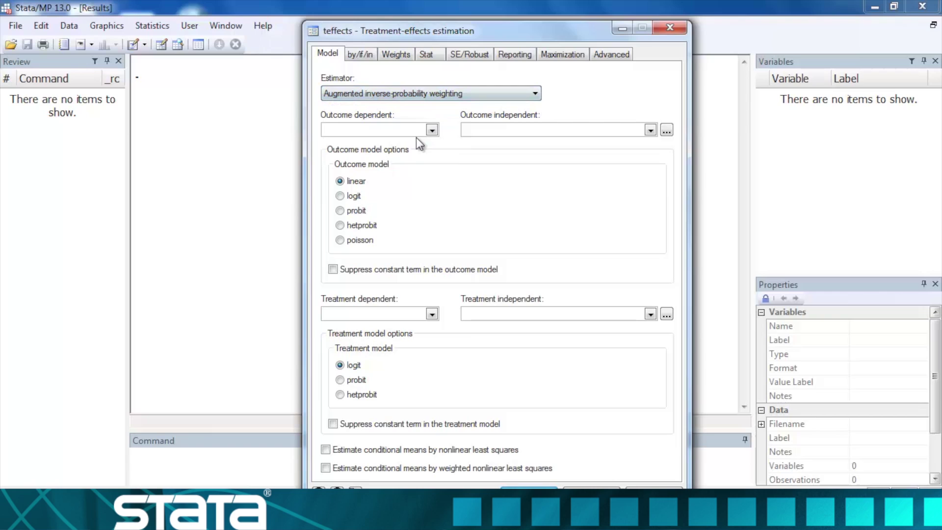
Choose Nearest-neighbor matching, then Propensity-score matching as the estimator
left_click(421, 94)
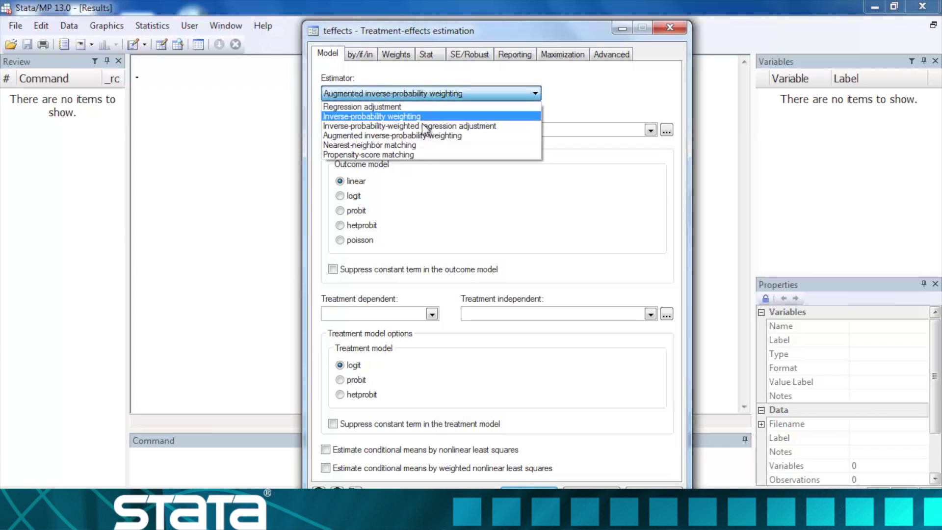
left_click(425, 147)
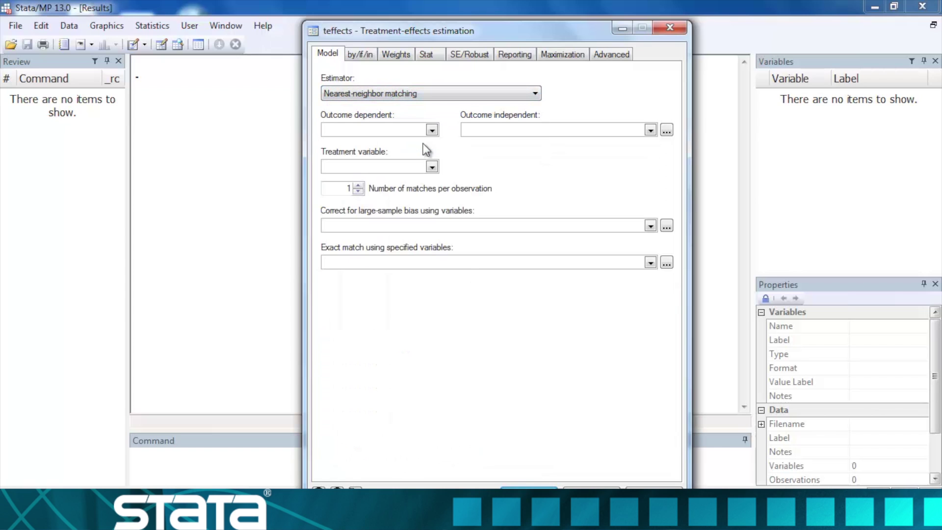
left_click(425, 91)
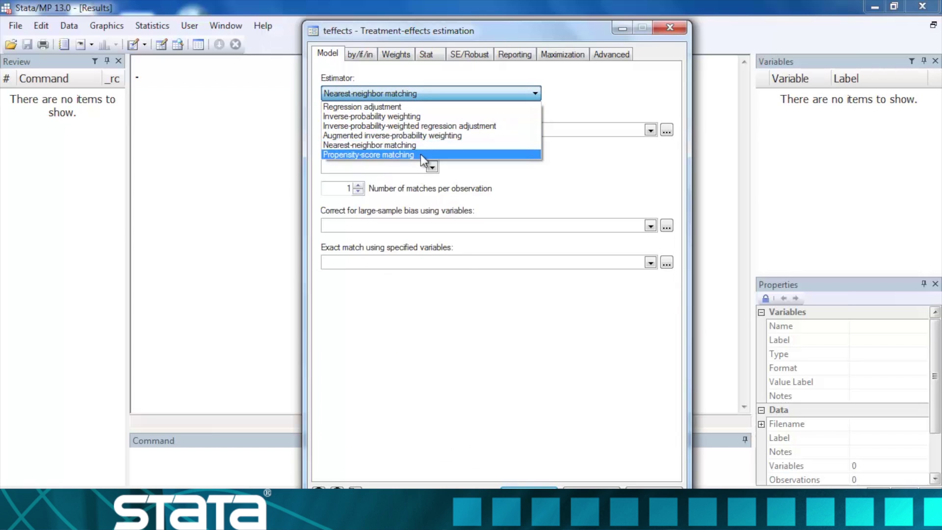
left_click(421, 155)
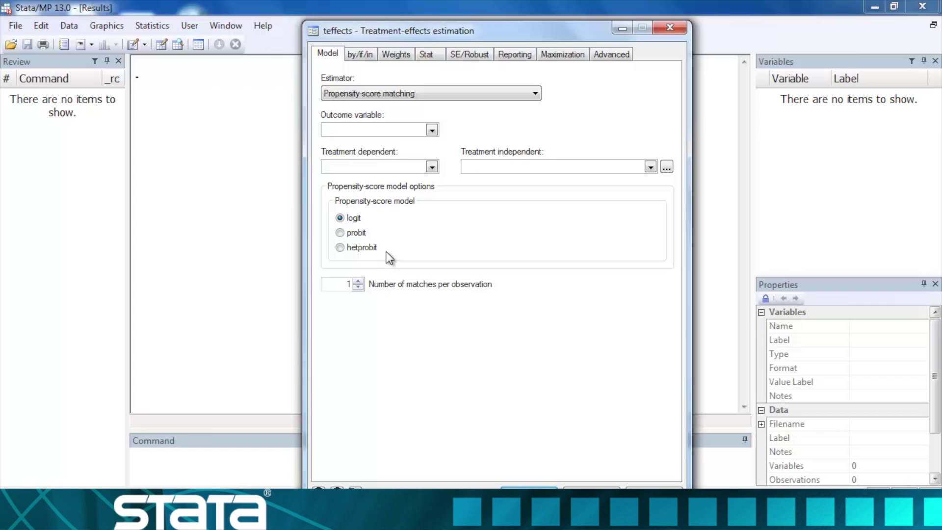
Close the teffects dialog and open the Treatment effects Overlap plots dialog
left_click(671, 27)
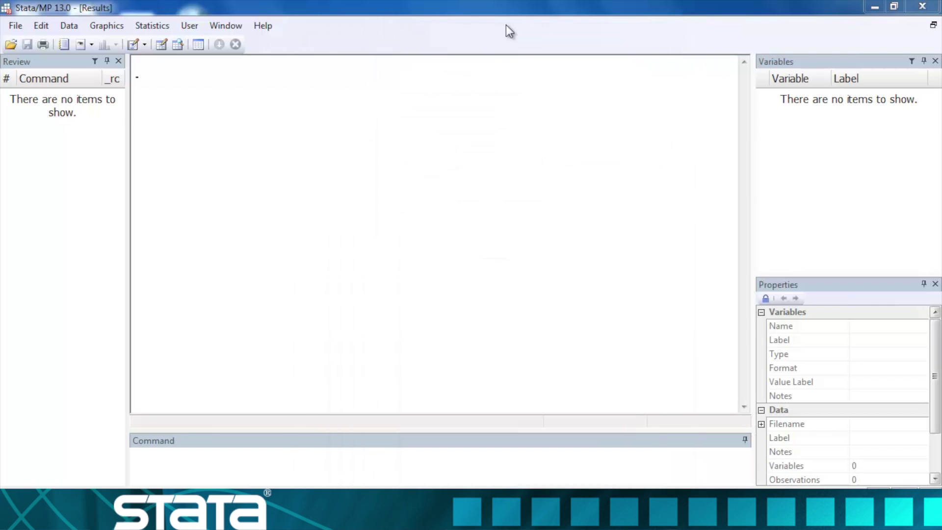
left_click(155, 29)
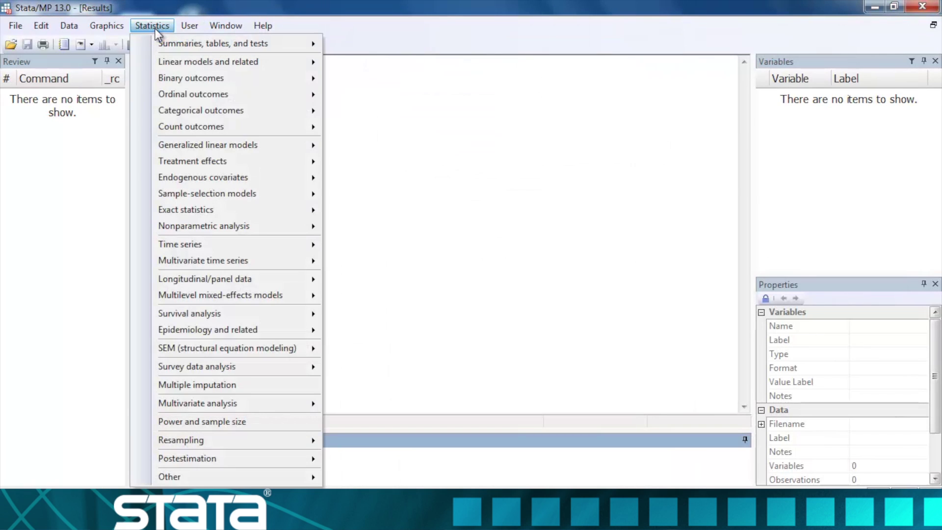
mouse_move(207, 161)
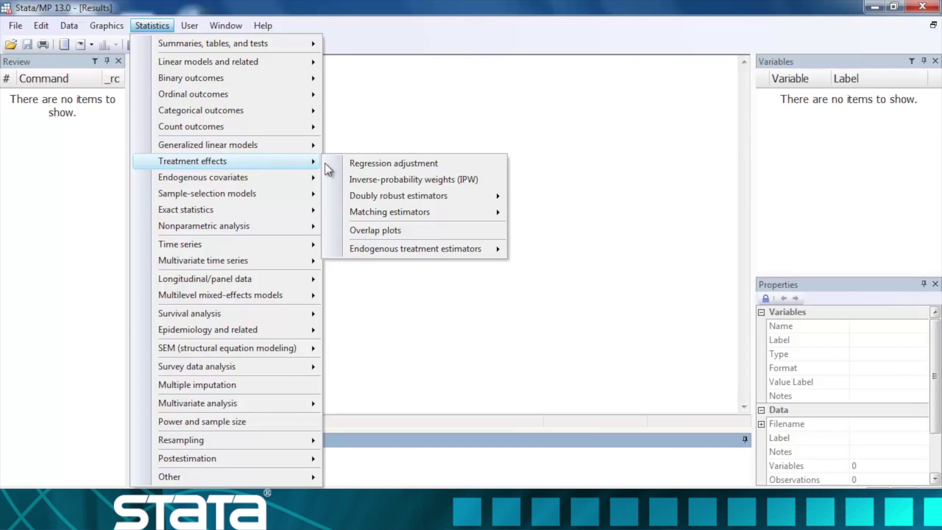
left_click(406, 236)
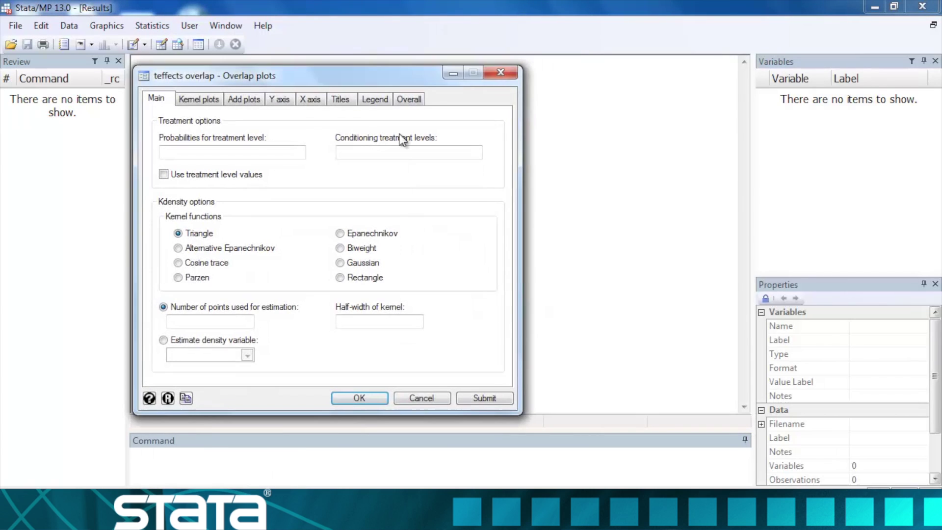